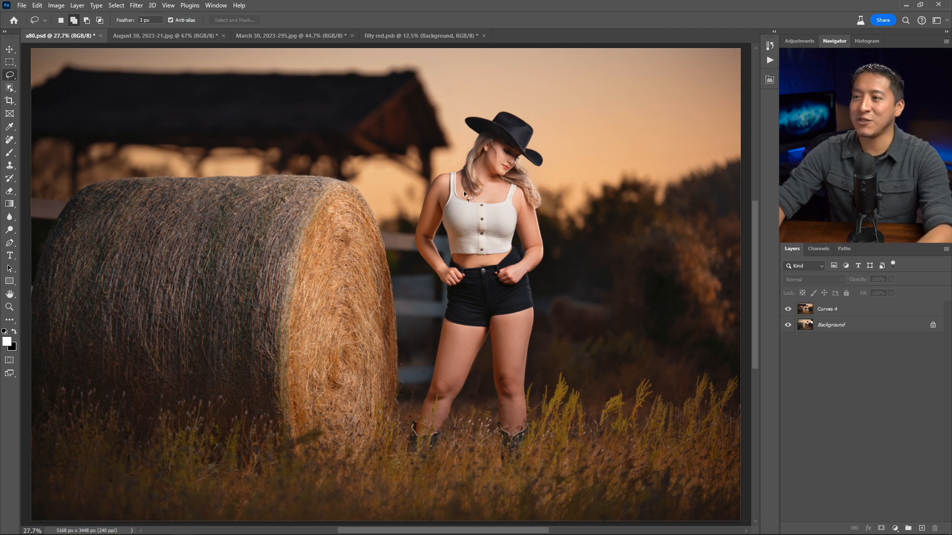
# - Compare the hay bale photo with and without the Curves 4 layer, leaving the layer visible
pyautogui.click(789, 309)
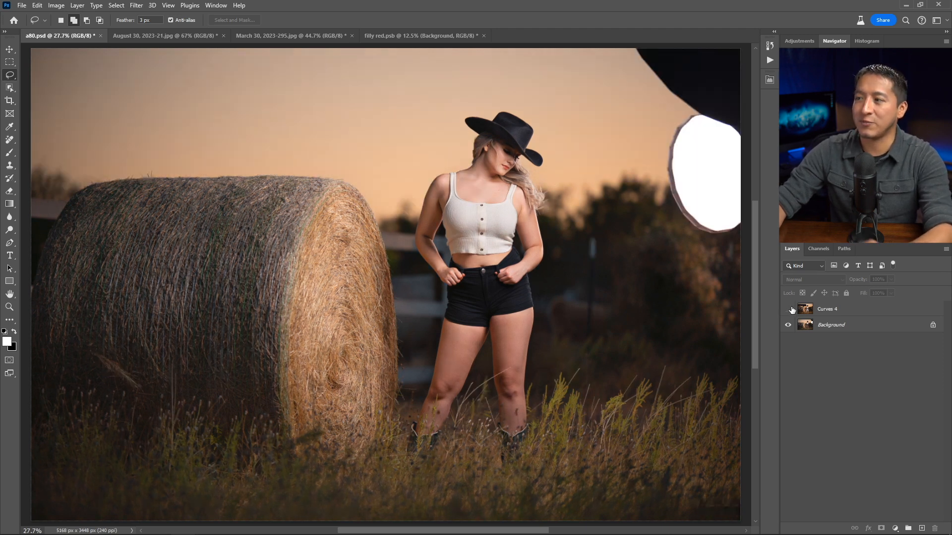
pyautogui.click(789, 309)
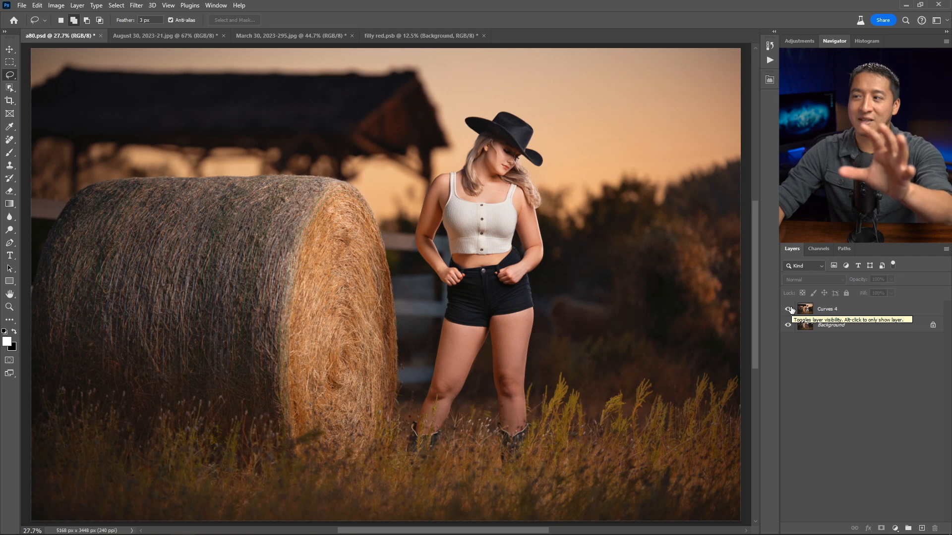
pyautogui.click(789, 309)
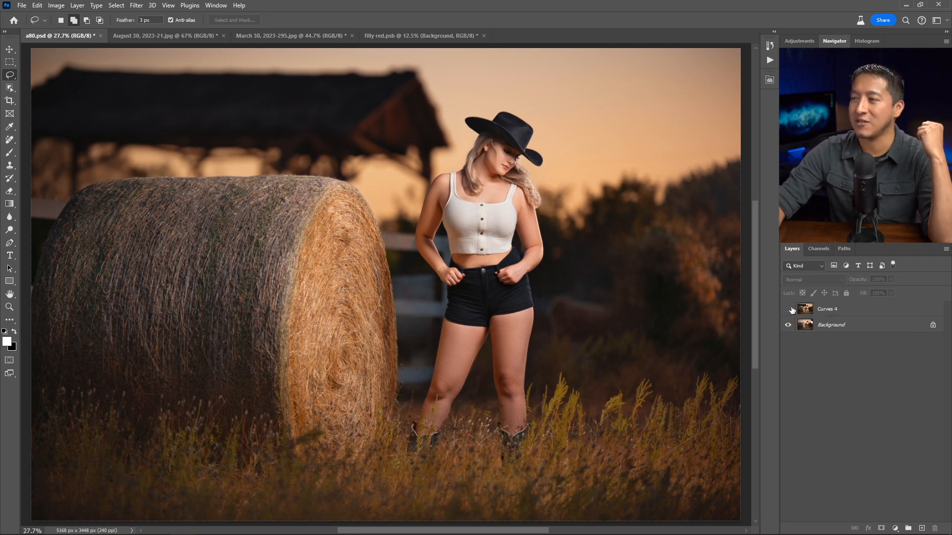
pyautogui.click(789, 309)
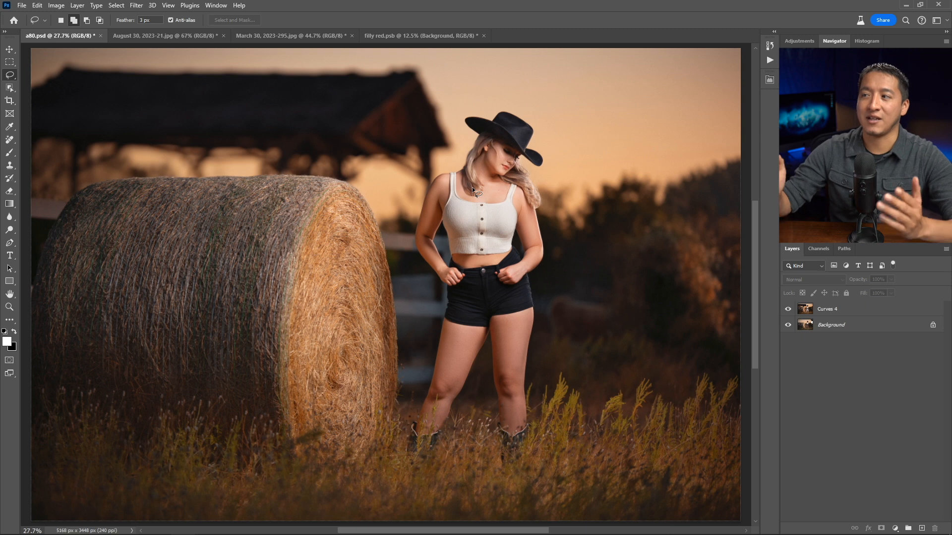
# - In the cat photo, lasso the bright patches on the ground and run Generative Fill with the prompt "."
pyautogui.hotkey('ctrl', 'Tab')
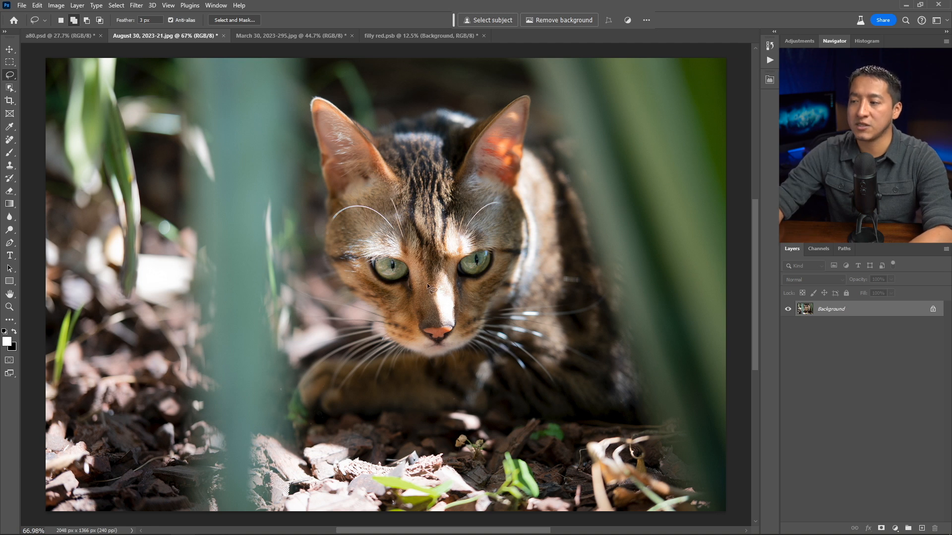
pyautogui.moveTo(442, 270)
pyautogui.mouseDown()
pyautogui.moveTo(438, 317)
pyautogui.moveTo(450, 328)
pyautogui.moveTo(450, 272)
pyautogui.mouseUp()
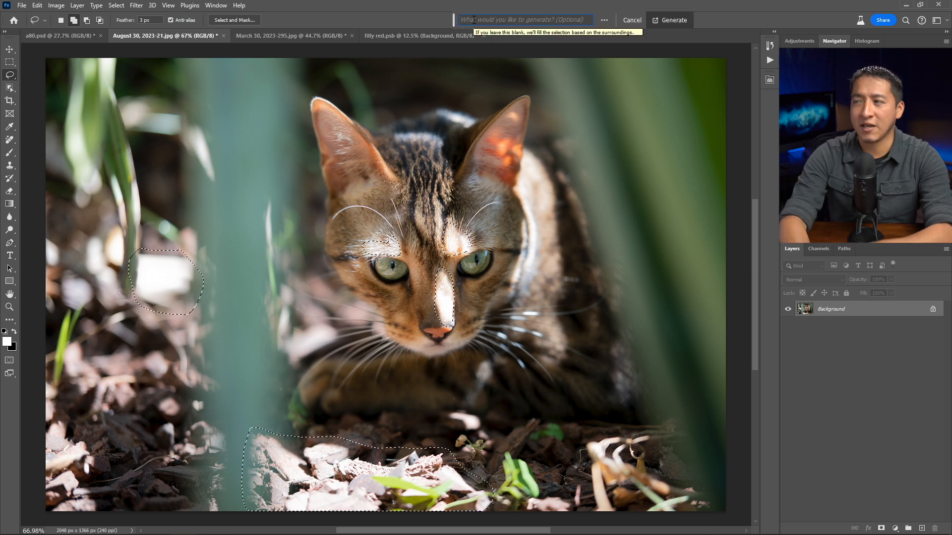
pyautogui.press('Return')
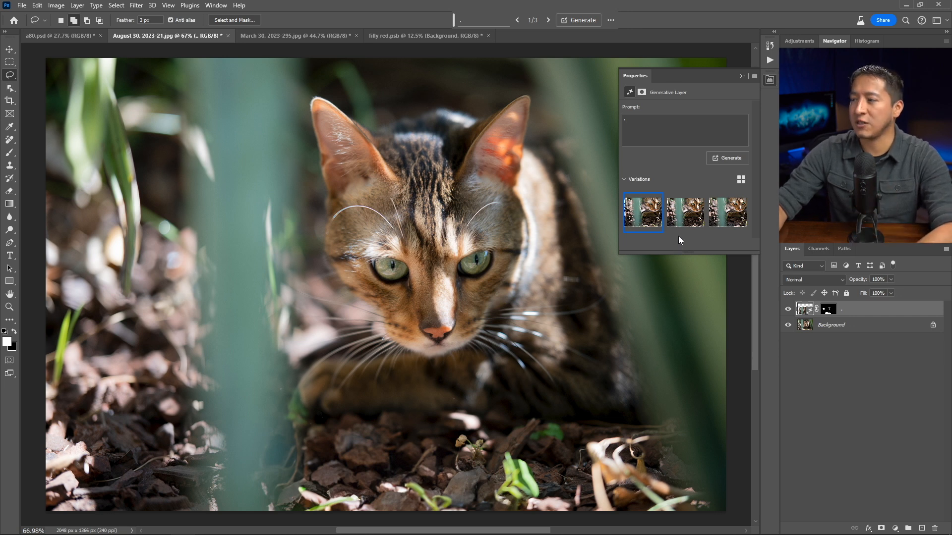
# - Compare the three generated variations of the ground around the cat and keep the first one
pyautogui.click(685, 221)
pyautogui.click(722, 218)
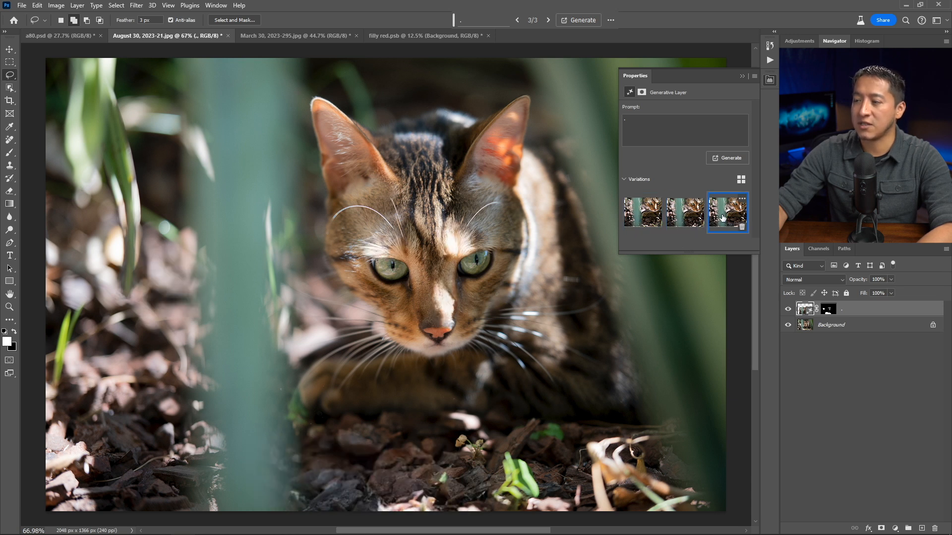
pyautogui.click(643, 221)
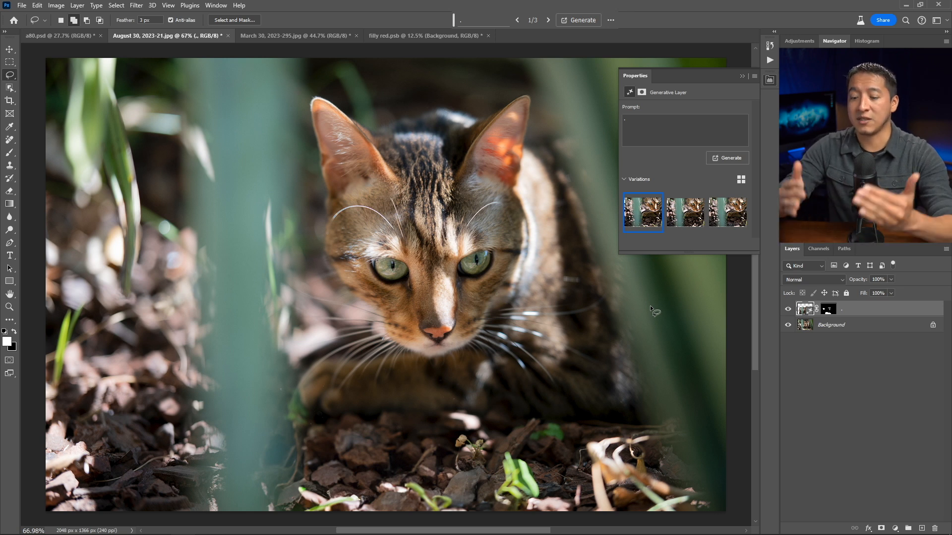
# - In the studio portrait of the man, lasso the lower part of the black shirt and run Generative Fill with the prompt "."
pyautogui.hotkey('ctrl', 'Tab')
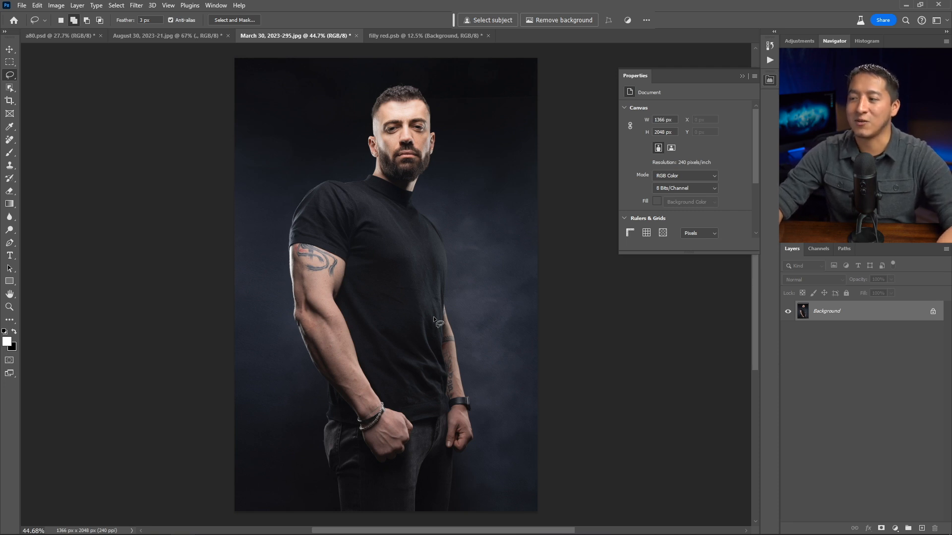
pyautogui.moveTo(430, 302)
pyautogui.mouseDown()
pyautogui.moveTo(388, 311)
pyautogui.moveTo(354, 276)
pyautogui.moveTo(339, 288)
pyautogui.moveTo(401, 402)
pyautogui.moveTo(438, 411)
pyautogui.moveTo(445, 387)
pyautogui.mouseUp()
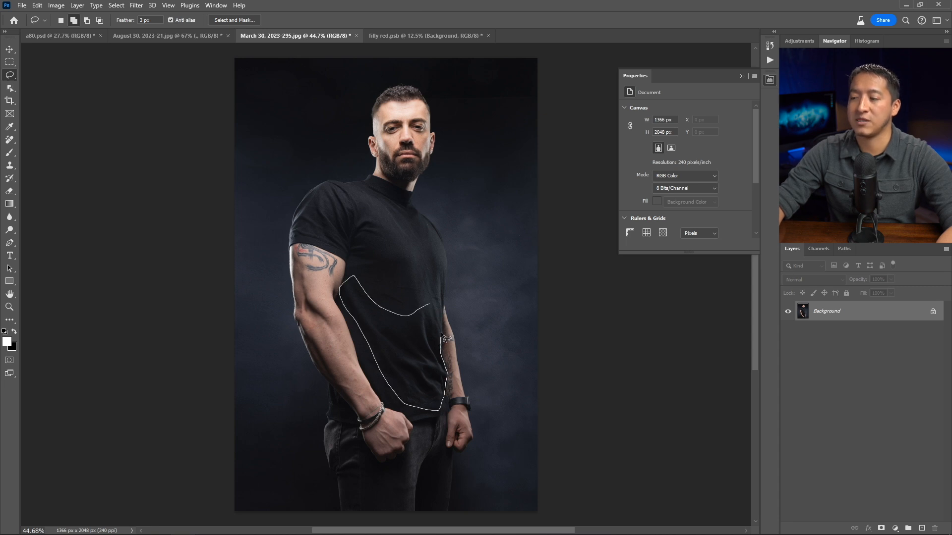
pyautogui.moveTo(435, 310); pyautogui.dragTo(433, 307)
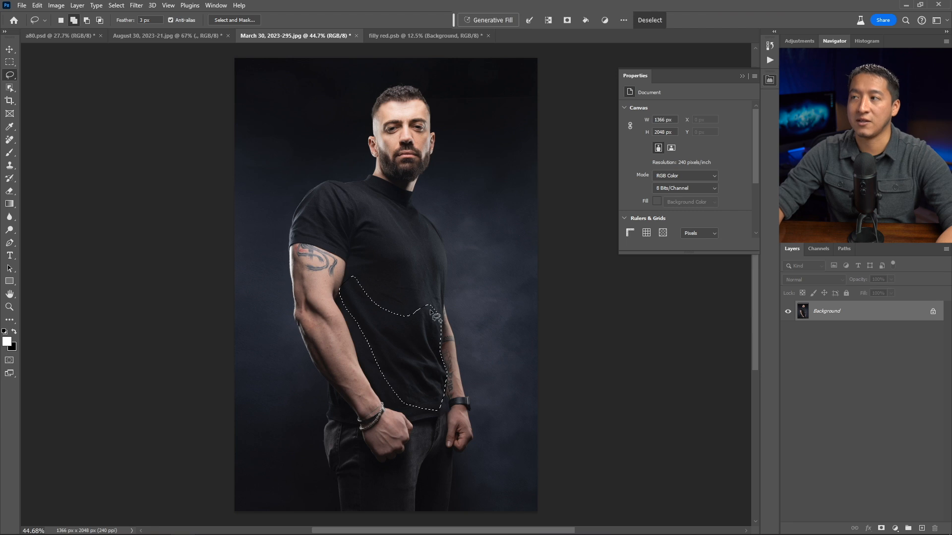
pyautogui.click(484, 19)
pyautogui.press('Return')
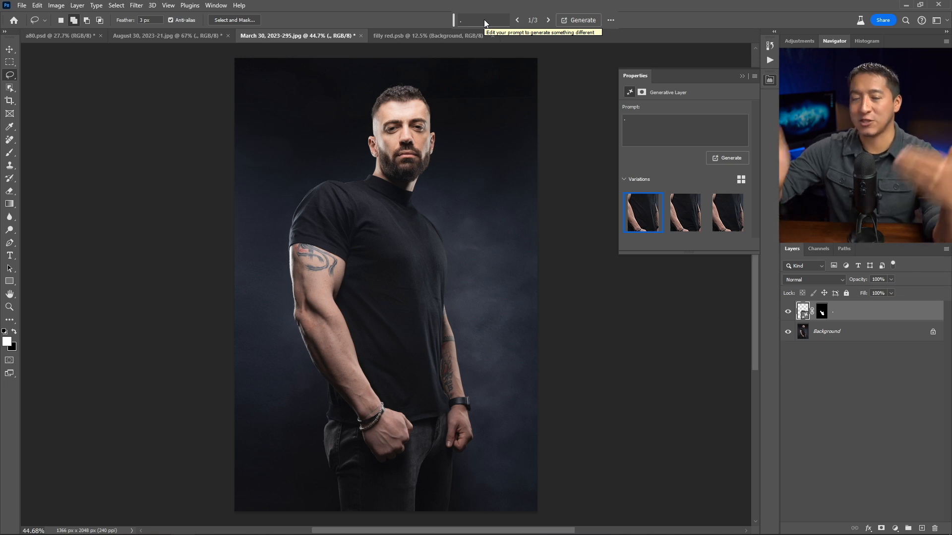
# - Compare the three generated shirt variations, keep the first one, and hide the generative layer's properties
pyautogui.click(686, 231)
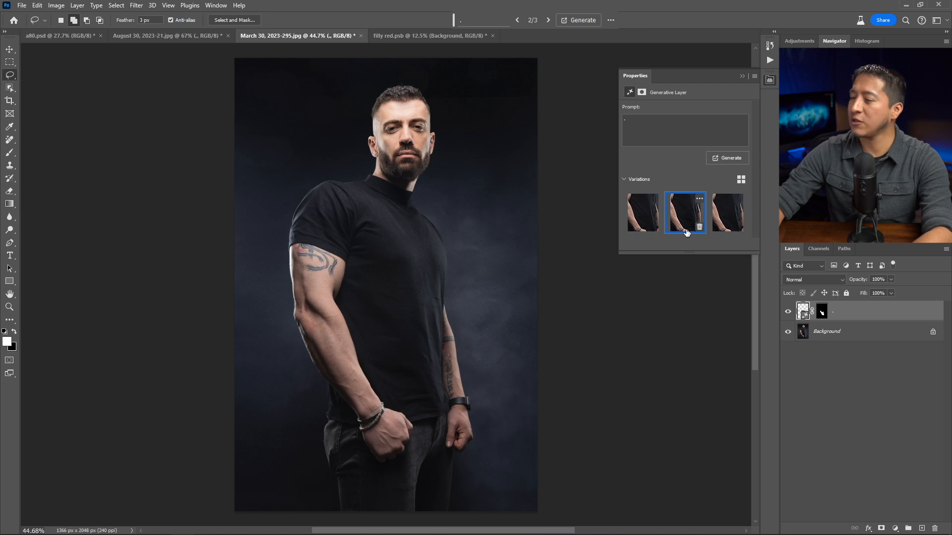
pyautogui.click(640, 229)
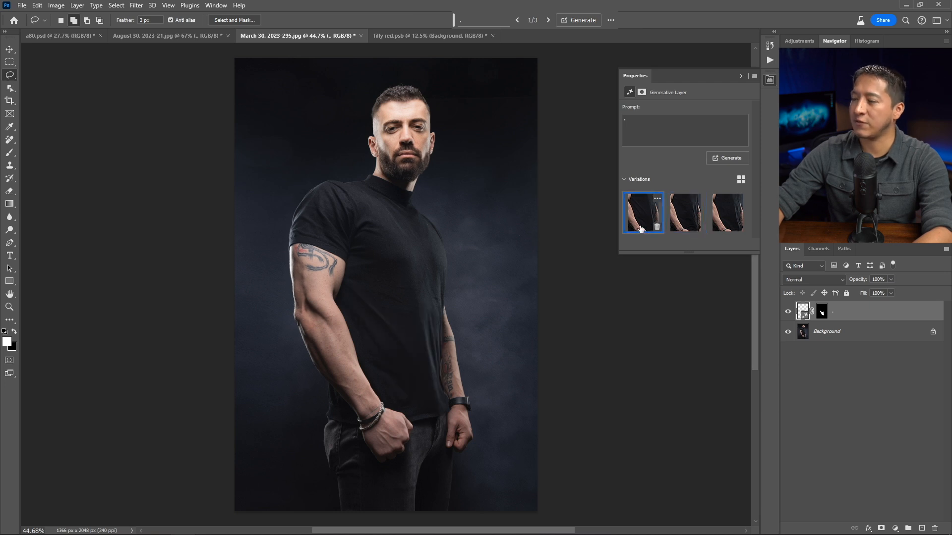
pyautogui.click(681, 220)
pyautogui.click(716, 216)
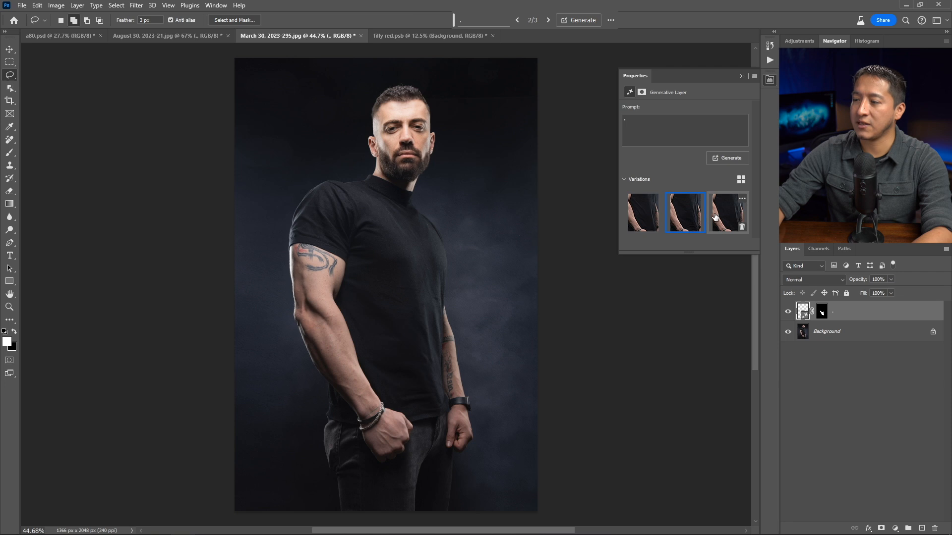
pyautogui.click(673, 218)
pyautogui.click(644, 220)
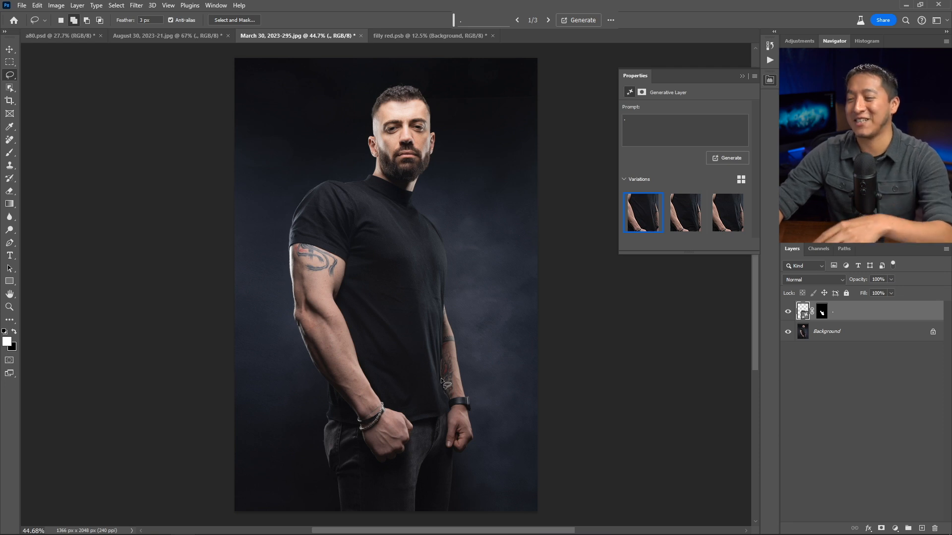
pyautogui.click(741, 78)
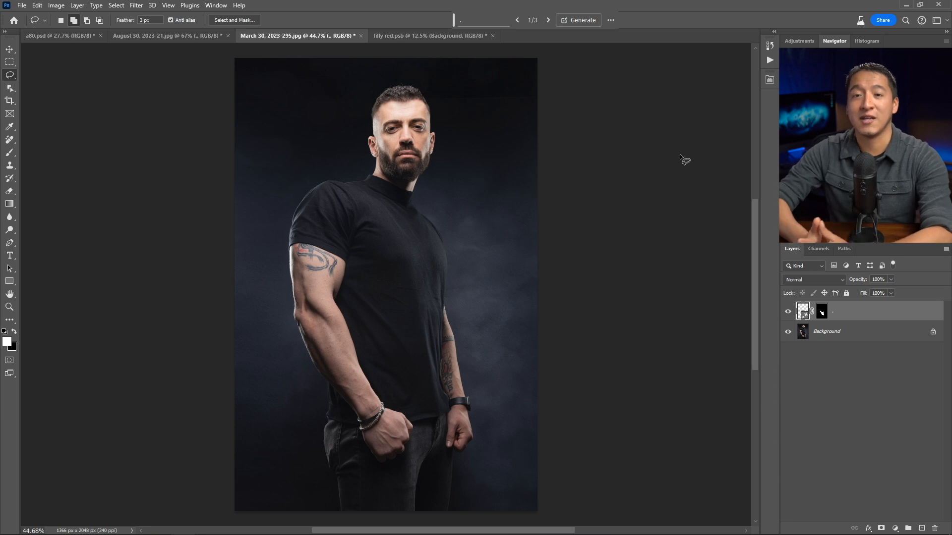
# - Switch to filly red.psb and compare the whole image with and without Layer 3, leaving the layer visible
pyautogui.hotkey('ctrl', 'Tab')
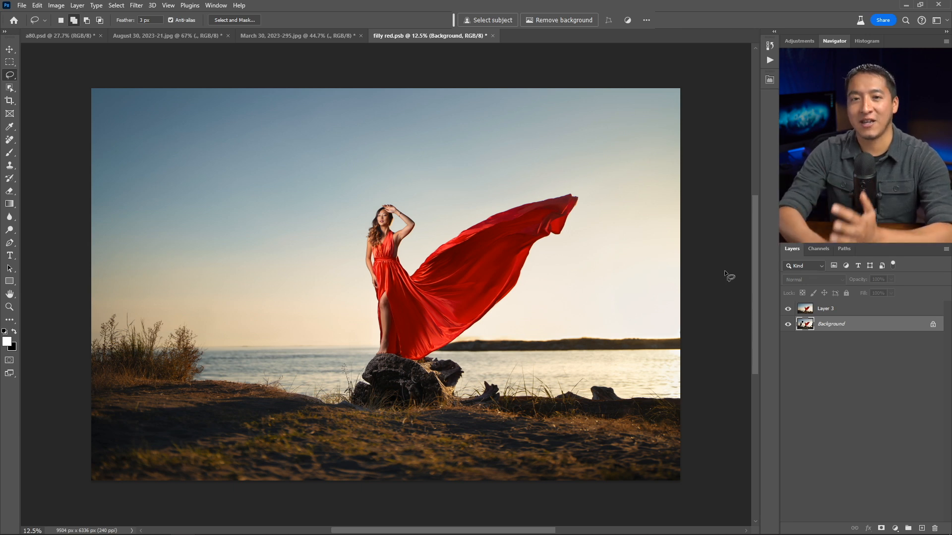
pyautogui.click(788, 307)
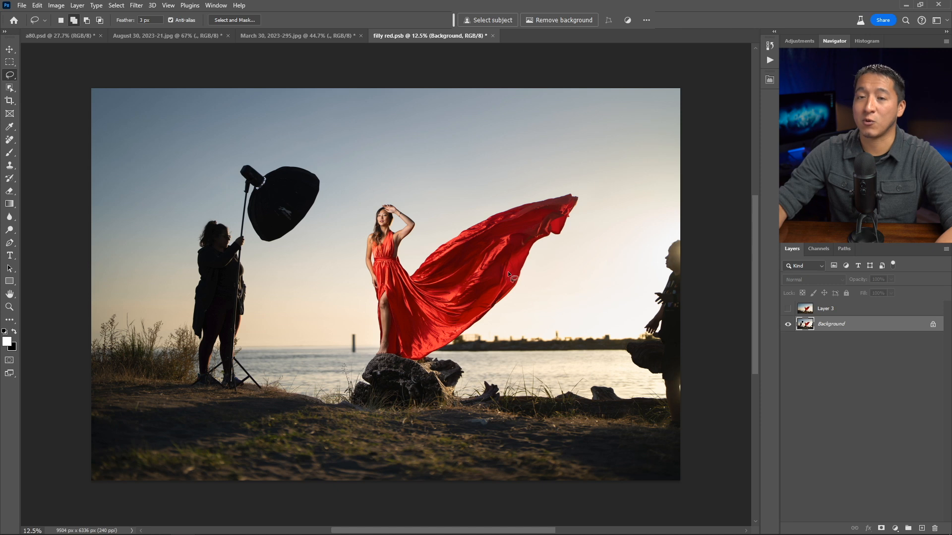
pyautogui.click(788, 308)
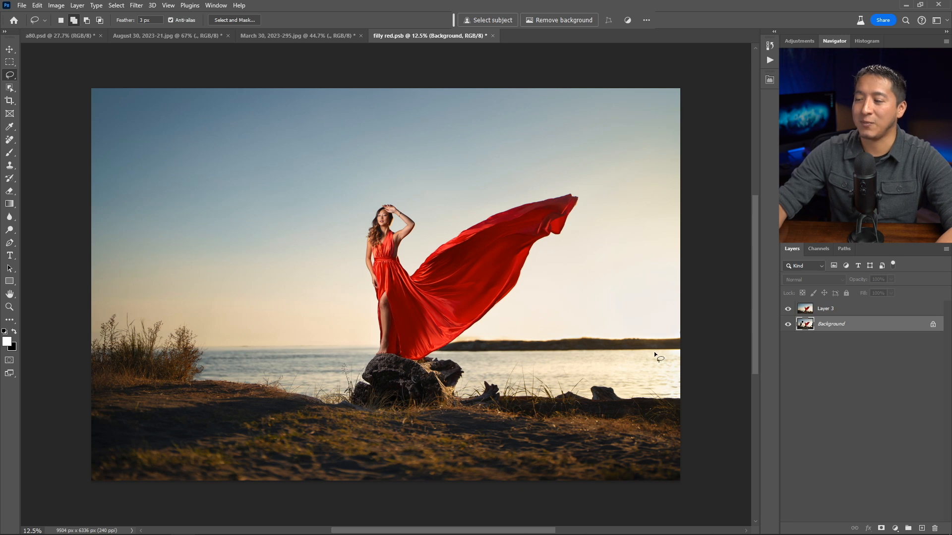
pyautogui.click(788, 308)
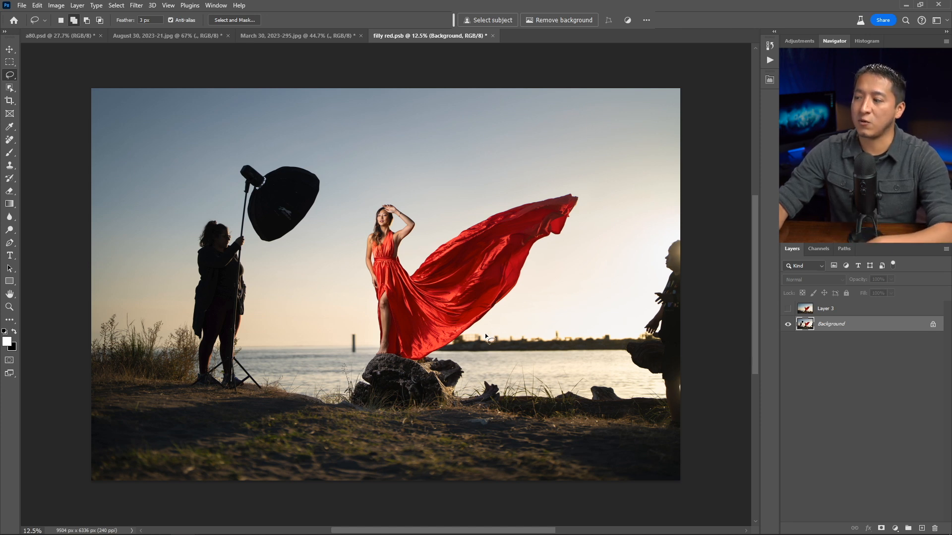
pyautogui.click(788, 308)
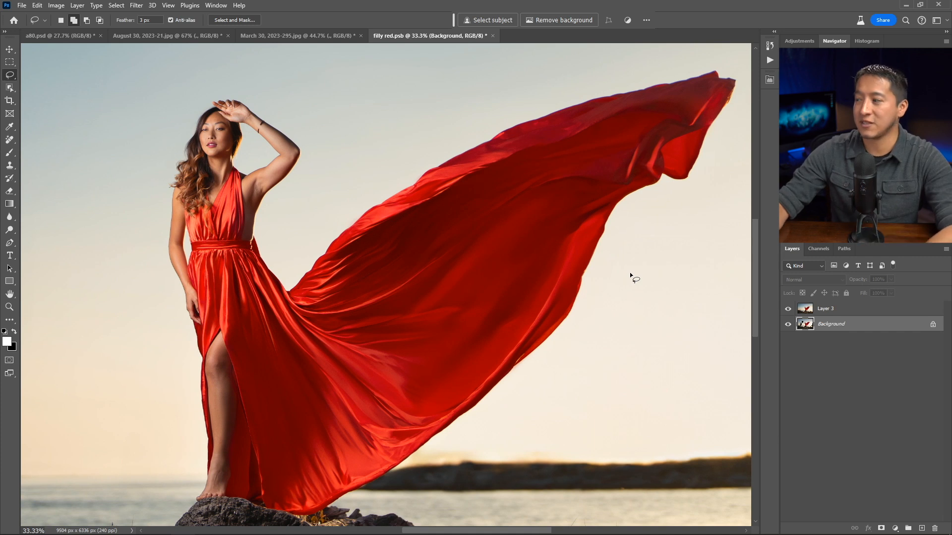
# - Compare the red dress and the horizon in close-up with and without the retouched Layer 3
pyautogui.click(787, 309)
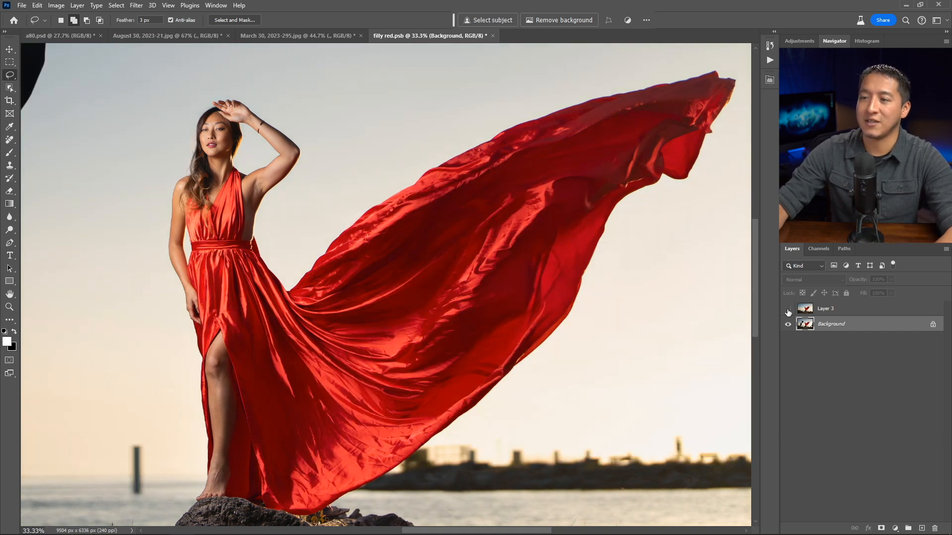
pyautogui.click(788, 309)
pyautogui.hotkey('ctrl', '-')
pyautogui.hotkey('ctrl', '-')
pyautogui.hotkey('ctrl', '-')
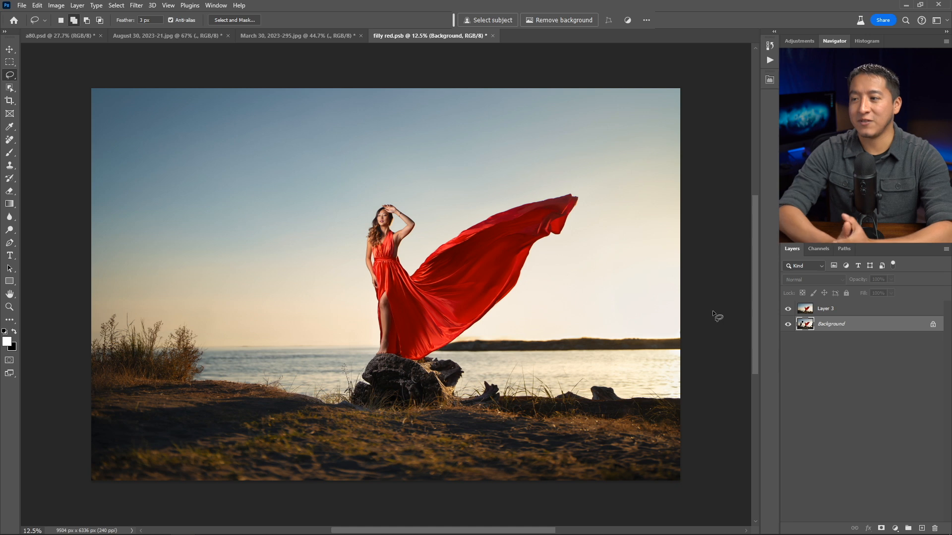